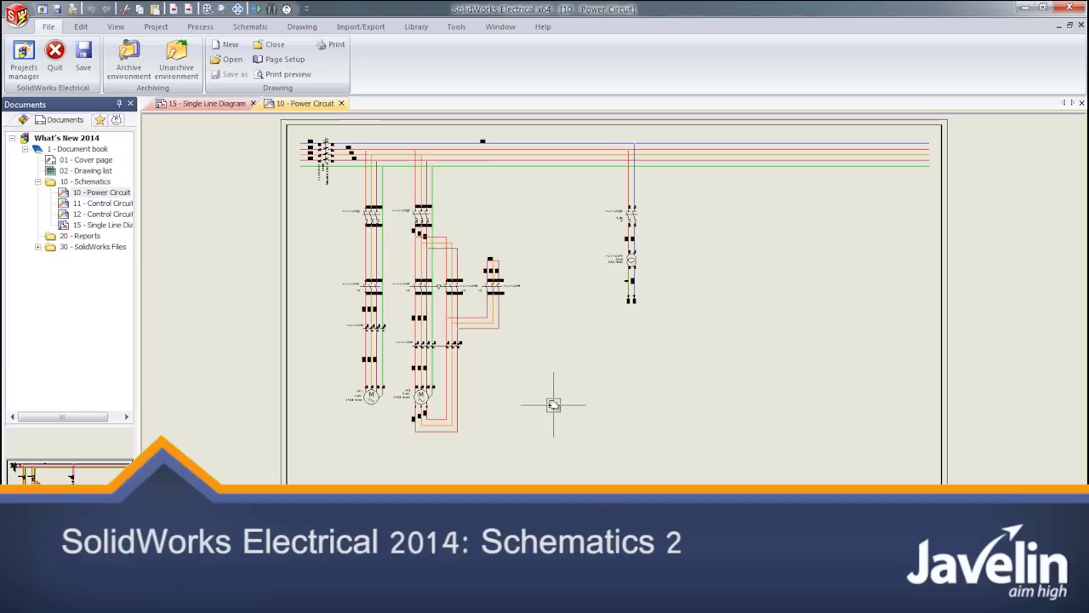
Zoom in on motors -M1 and -M2 and pan up until both are fully visible
scroll(459, 366, "up", 1)
scroll(400, 366, "up", 2)
scroll(410, 387, "up", 1)
middle_click_drag(410, 386, 415, 332)
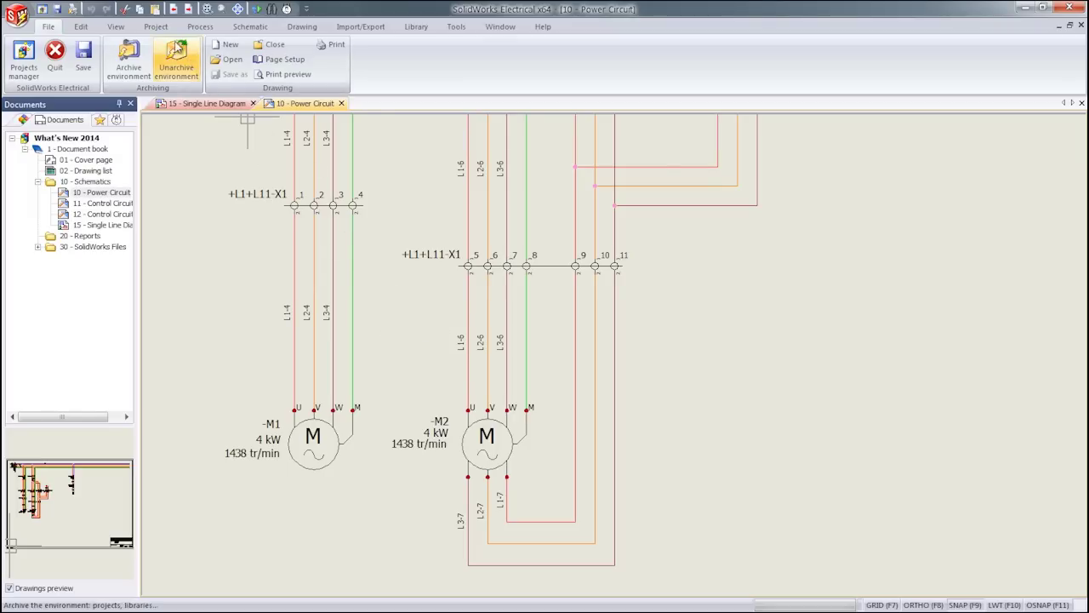
In the cable manager, add 1000 R2V-RH 4G16 with quantity 2, then expand W1 and W2 to show their cores
left_click(166, 31)
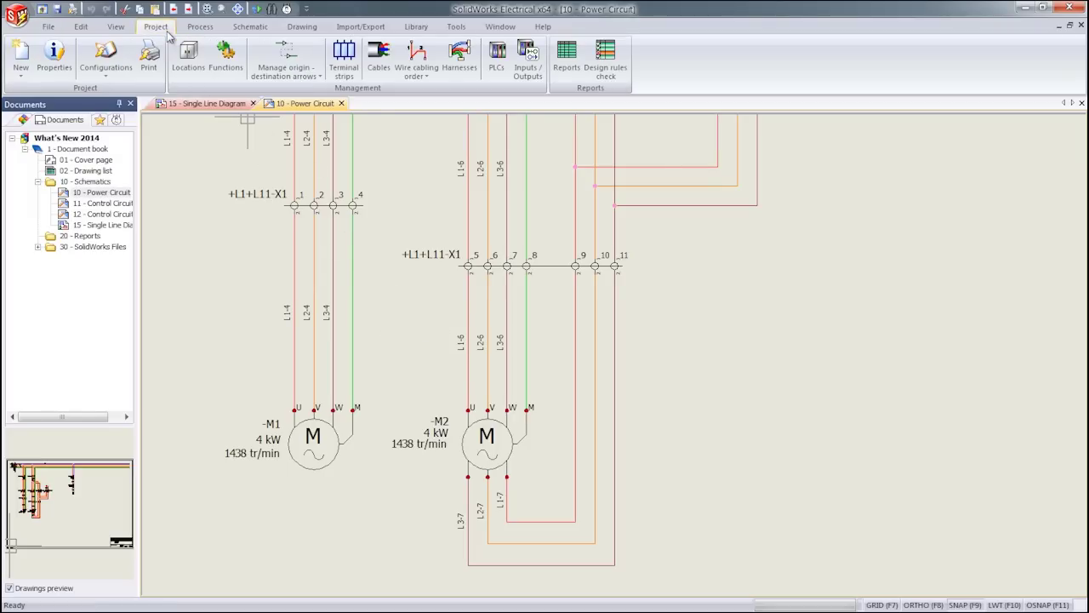
left_click(377, 65)
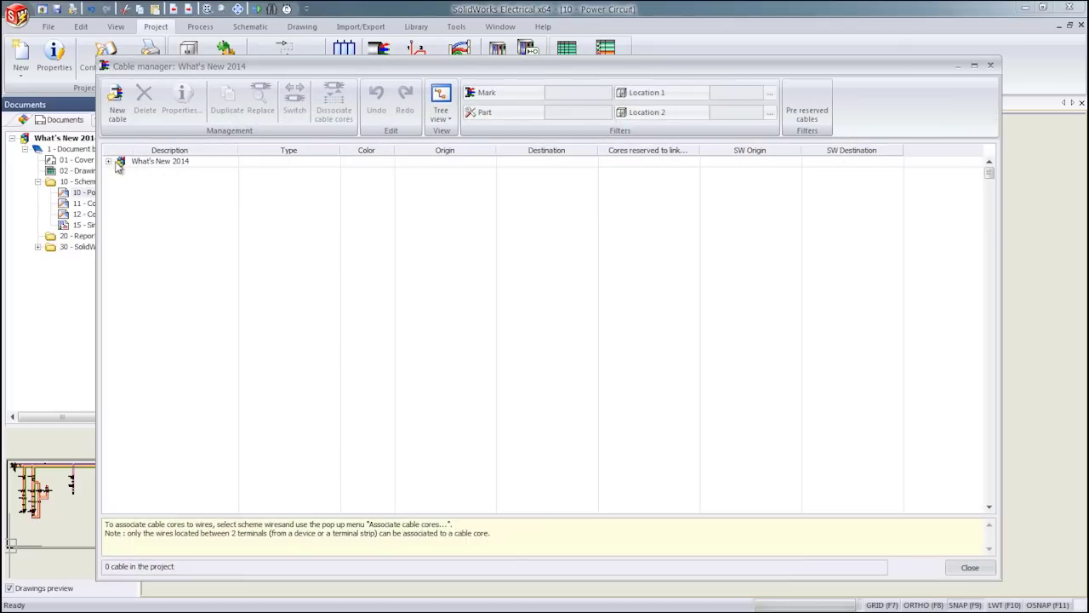
left_click(111, 167)
left_click(116, 104)
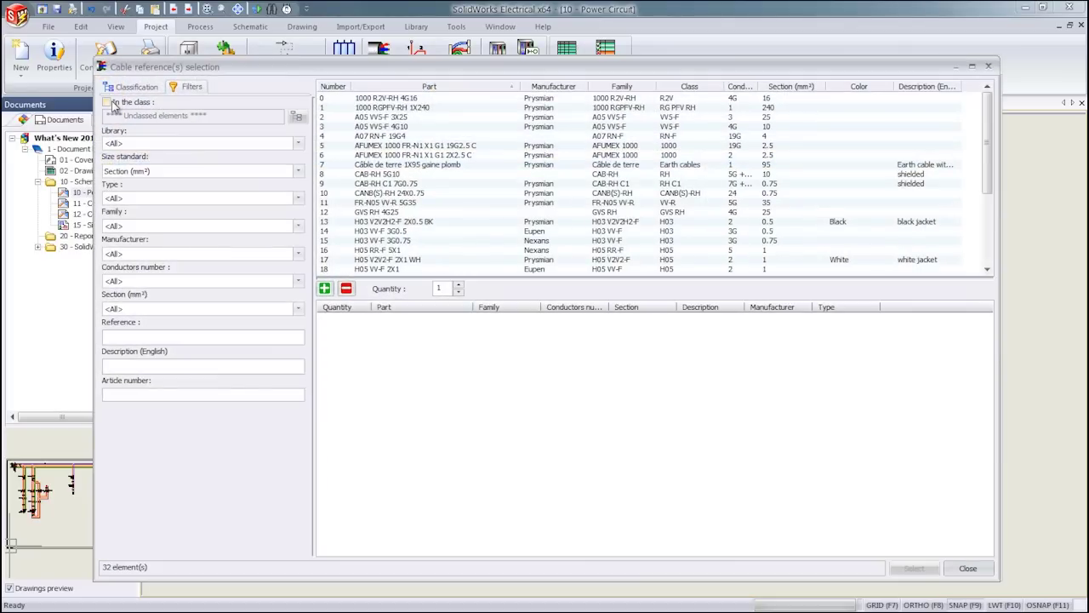
left_click(375, 99)
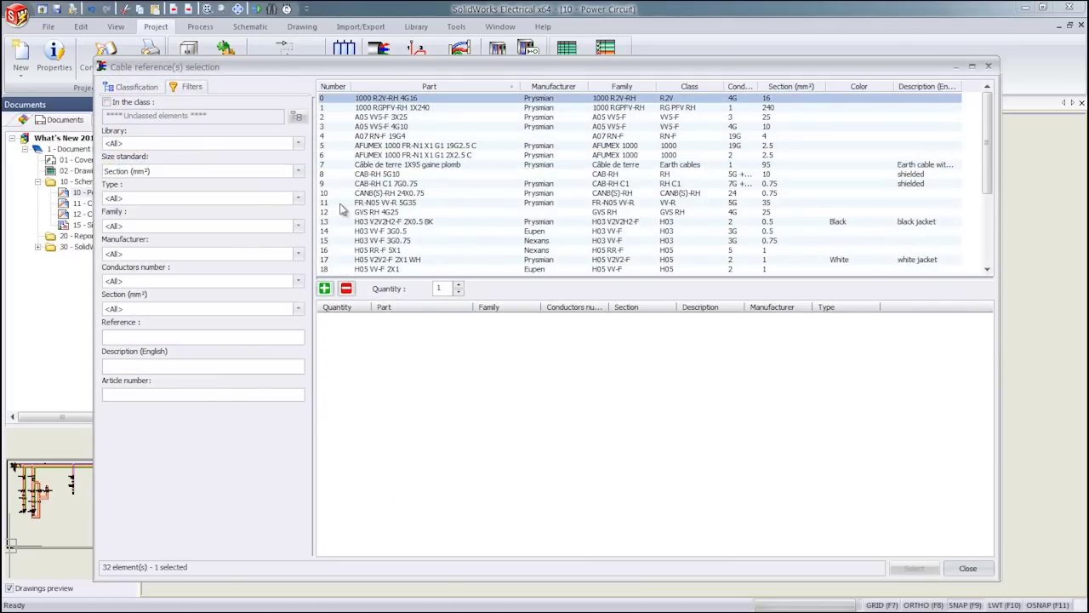
left_click(326, 289)
left_click(326, 290)
left_click(913, 568)
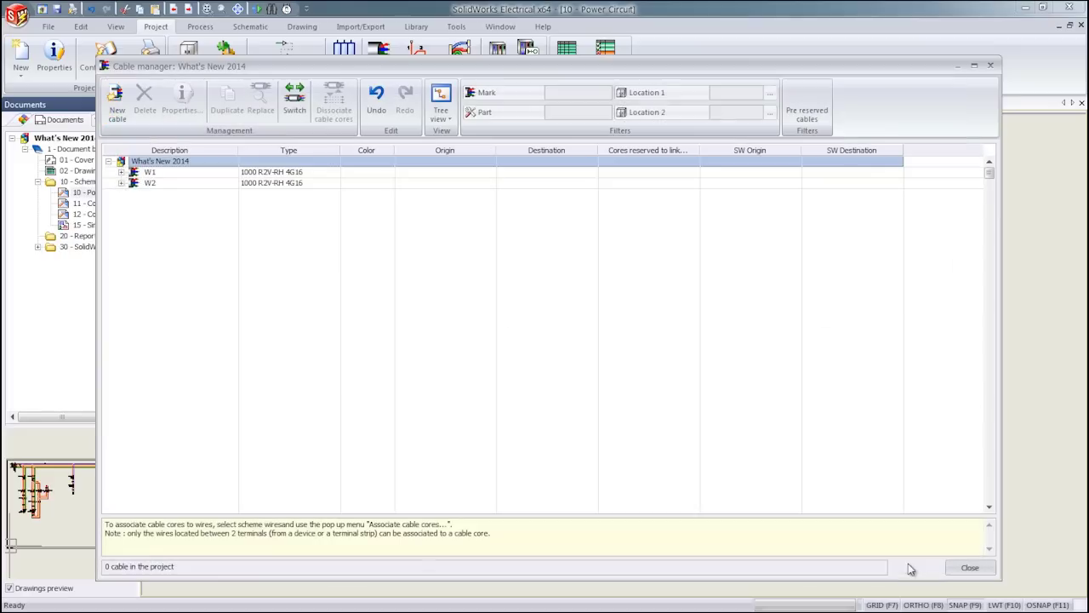
left_click(121, 173)
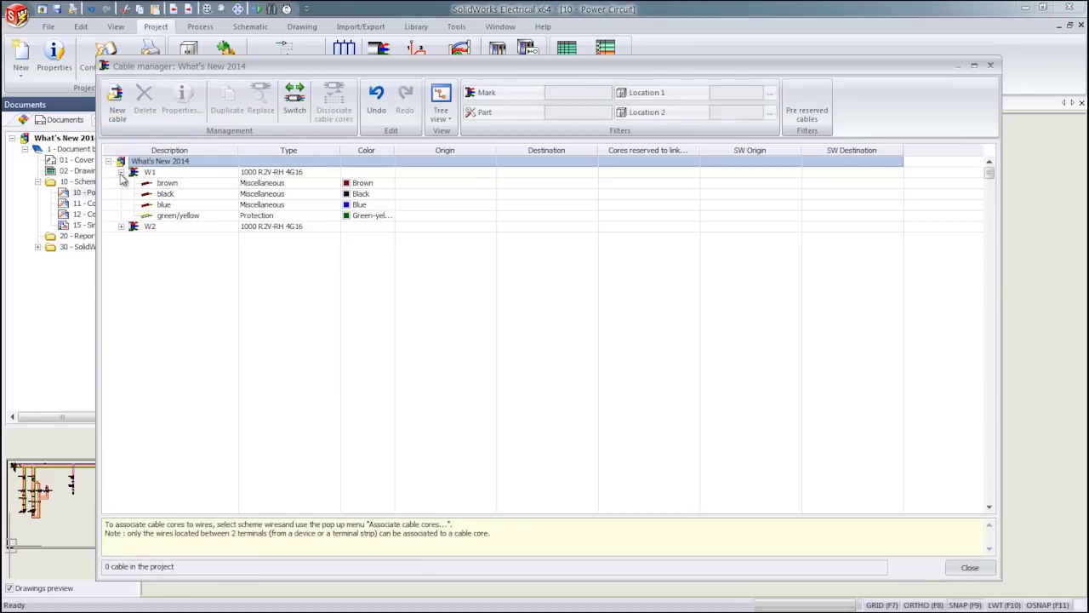
left_click(121, 227)
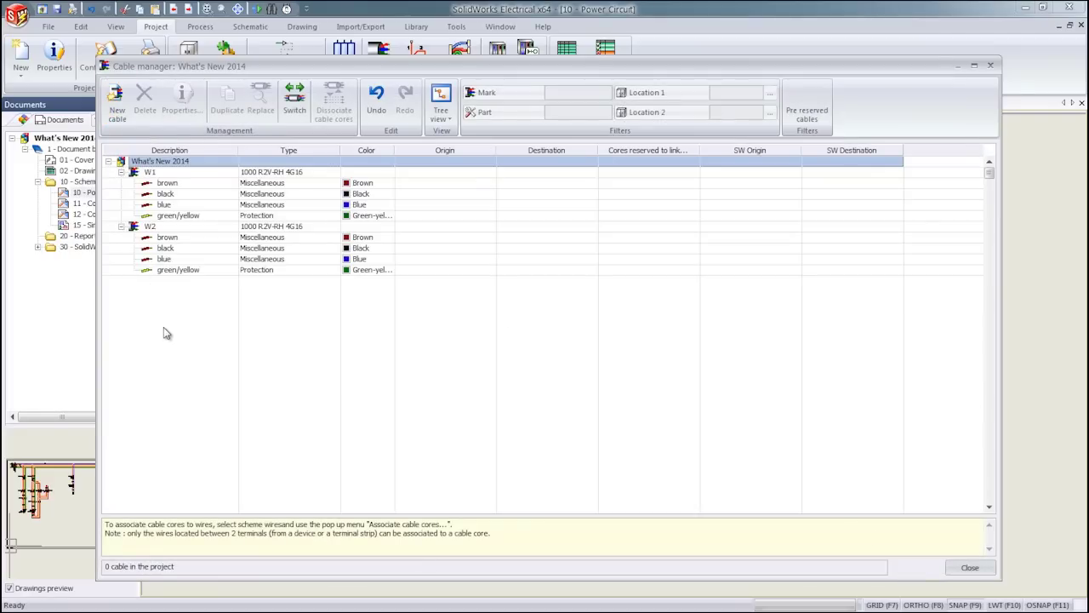
In W1's properties, enter length 20, voltage drop 20, 220 V, 15 A, inrush factor 4, and tick Do calculation
left_click(151, 171)
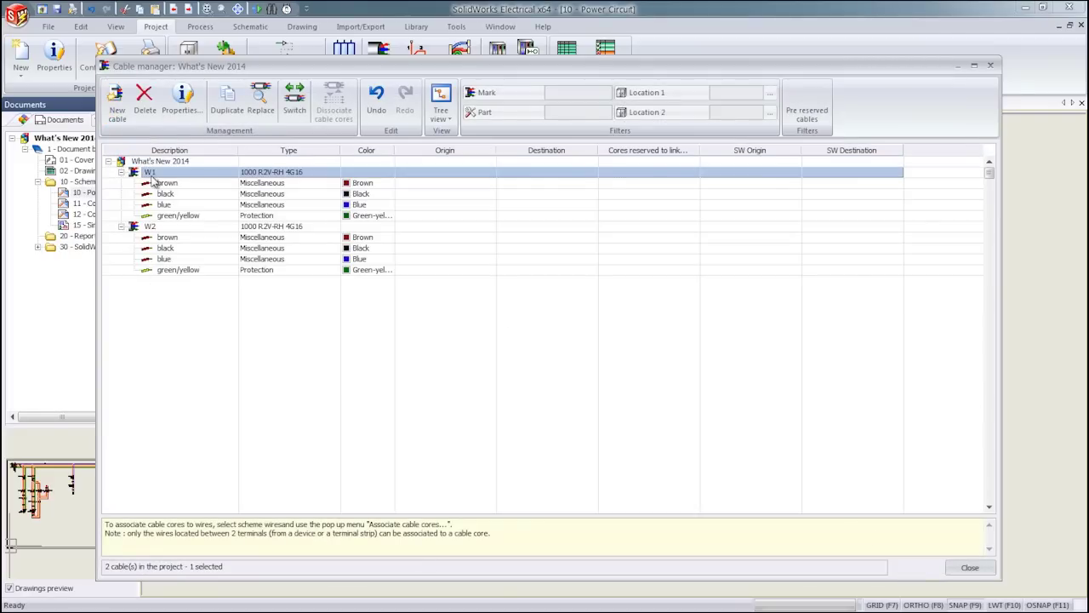
left_click(196, 108)
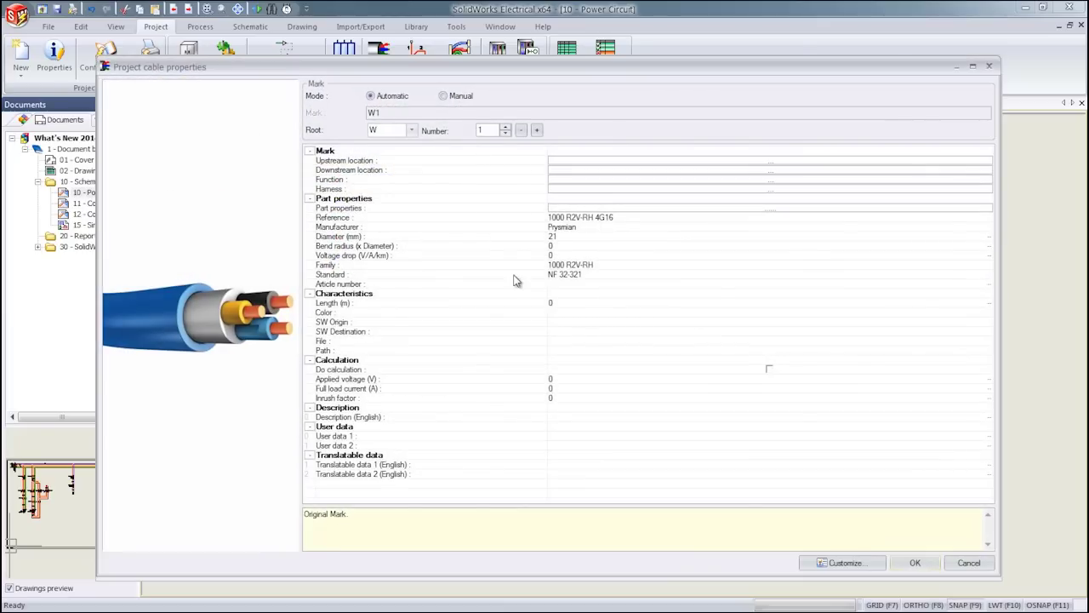
left_click(551, 302)
type("20")
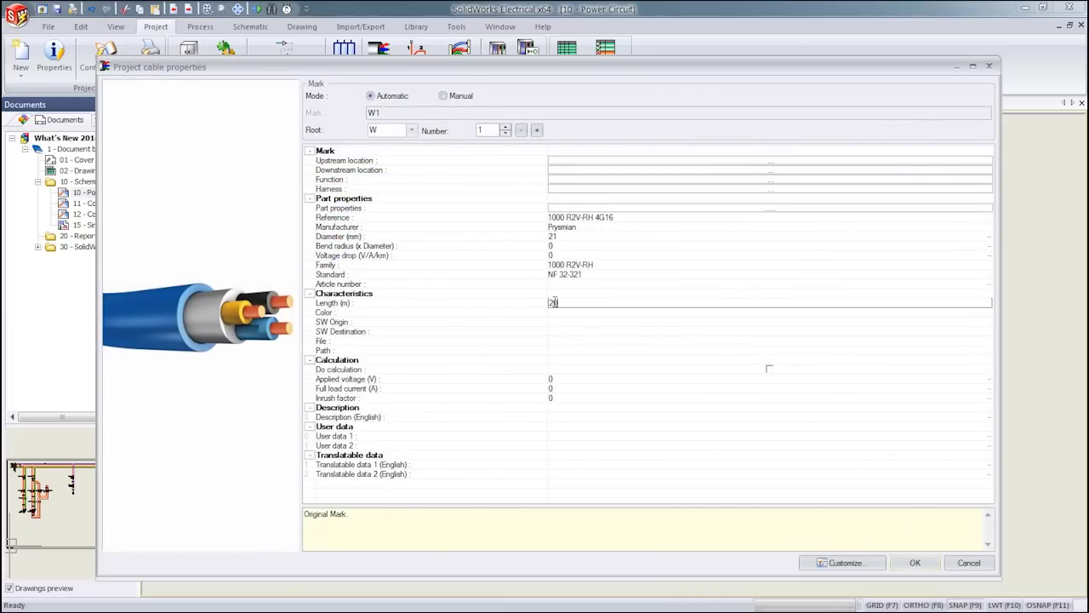
left_click(559, 254)
type("20")
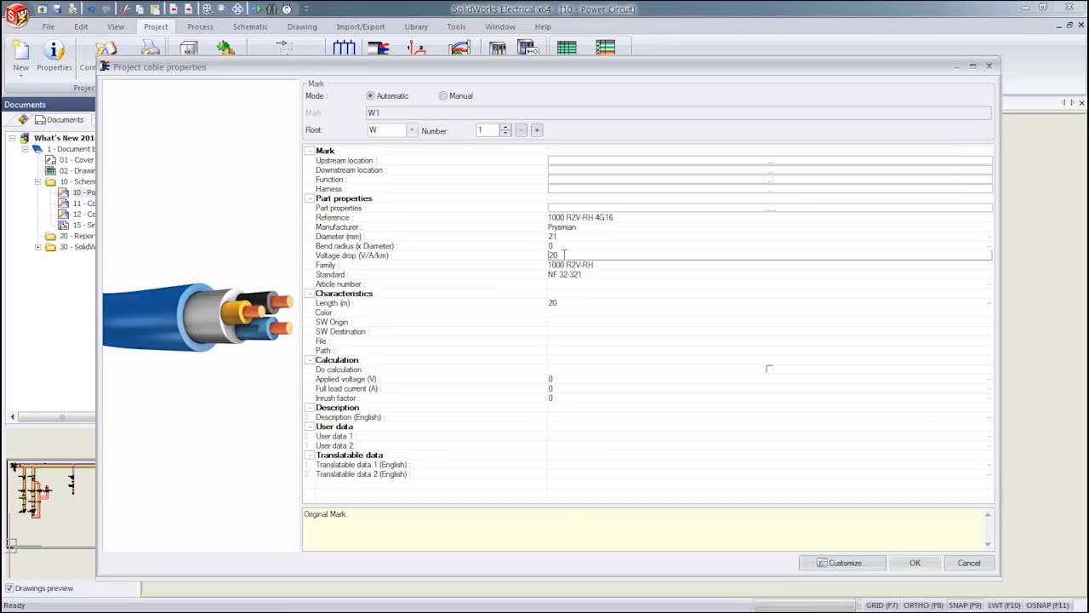
left_click(555, 379)
double_click(551, 379)
type("220")
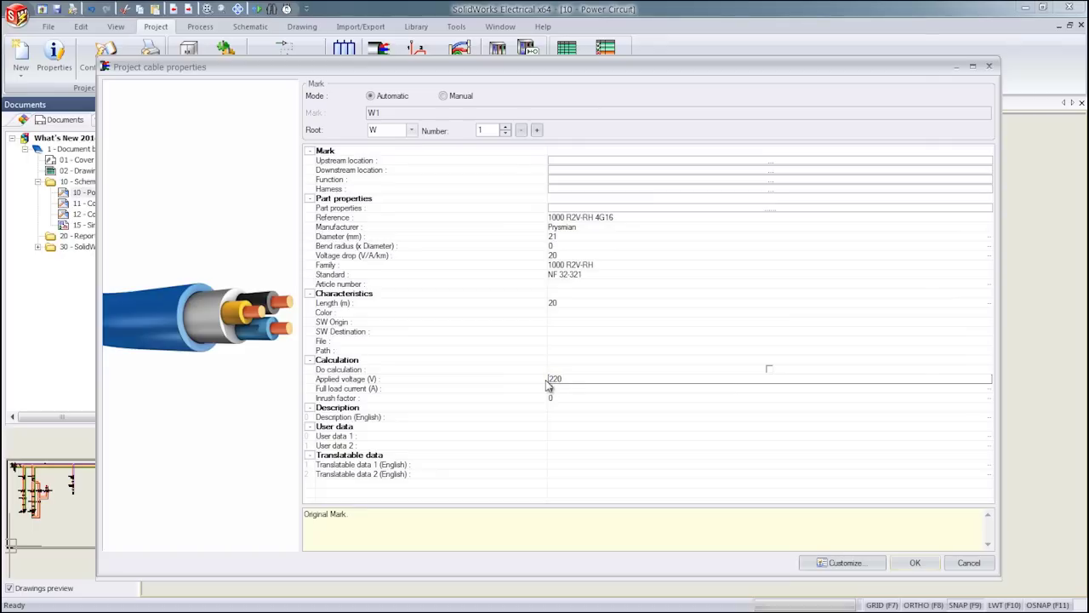
left_click(551, 389)
type("15")
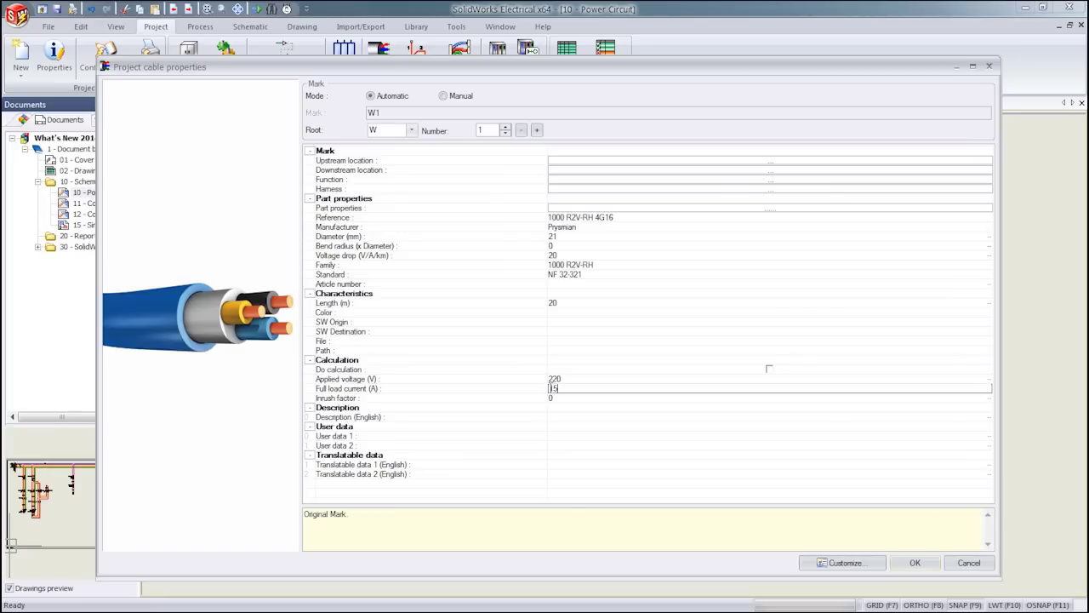
left_click(554, 398)
double_click(554, 399)
type("4")
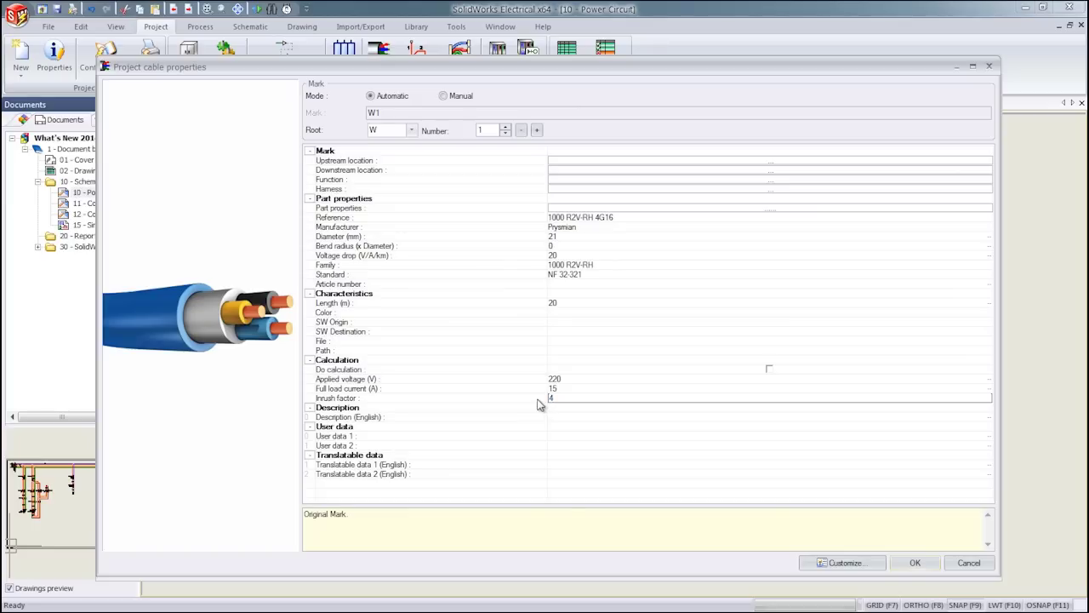
left_click(770, 370)
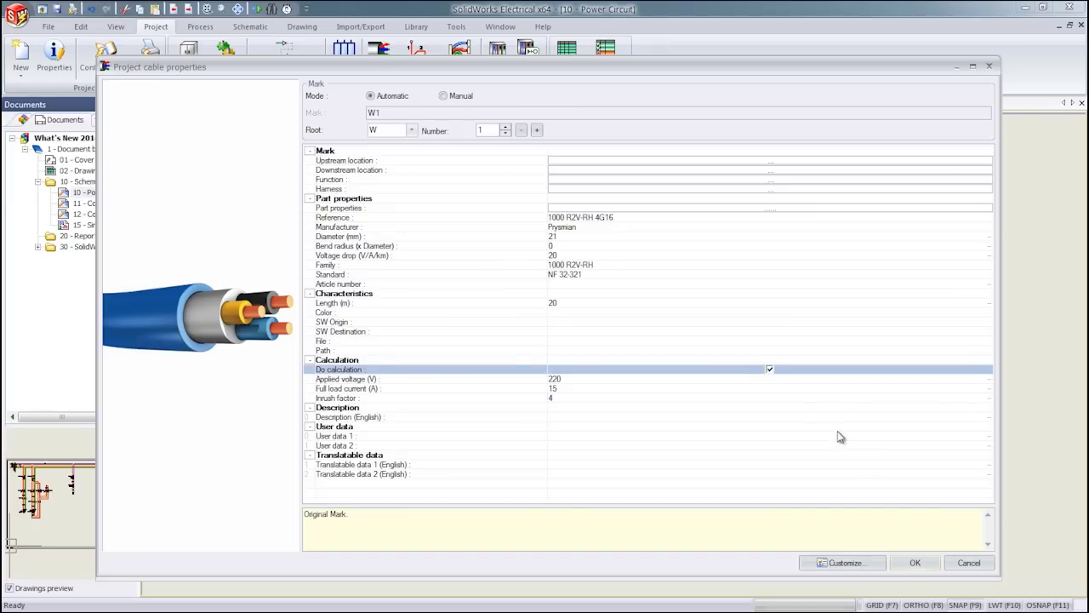
left_click(915, 562)
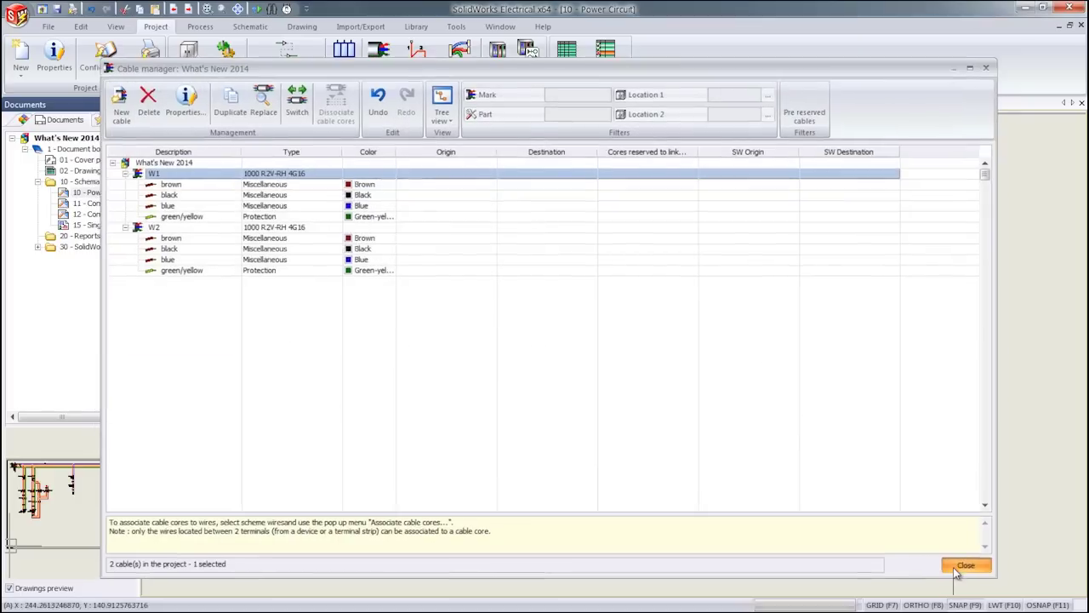
Close the cable manager and select motor -M2's L1-6, L2-6, L3-6 and protection wires
left_click(962, 567)
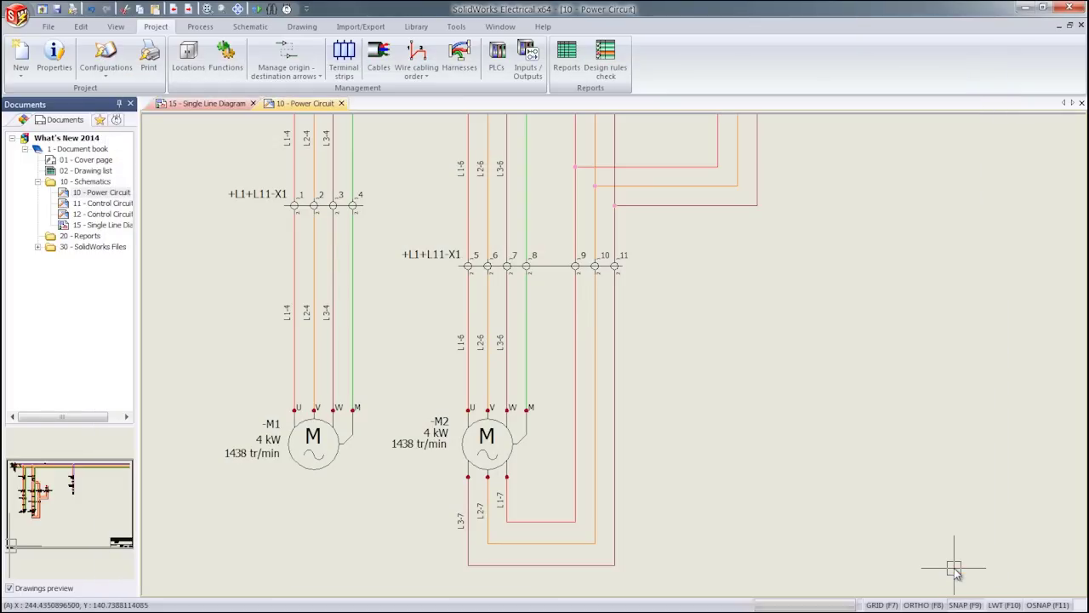
left_click(469, 361)
left_click(508, 383)
left_click(526, 379)
right_click(526, 380)
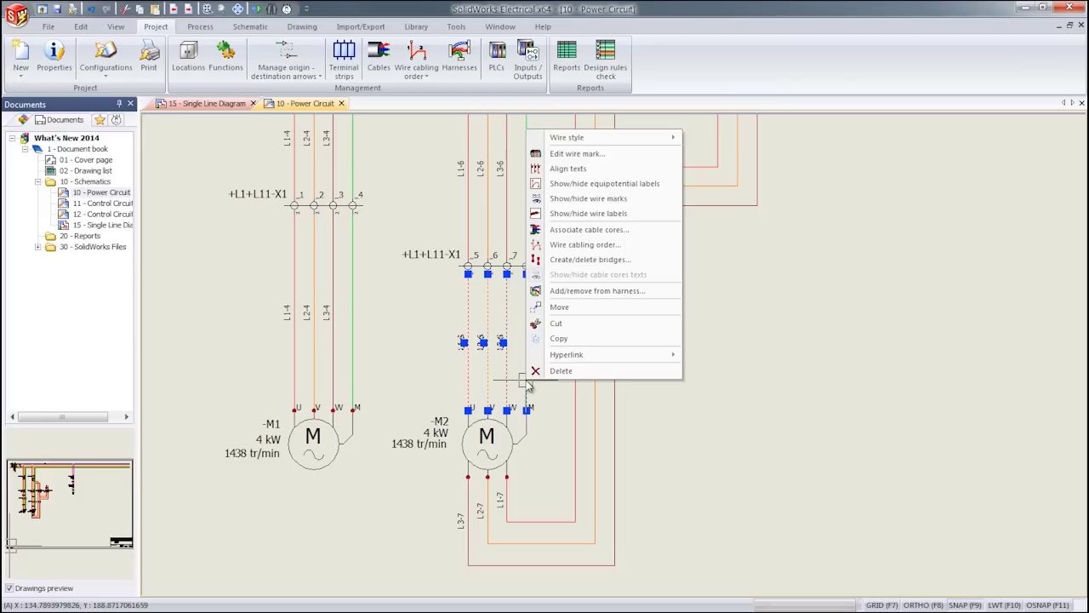
Associate all four cores of cable W1 with the selected -M2 wires
left_click(596, 229)
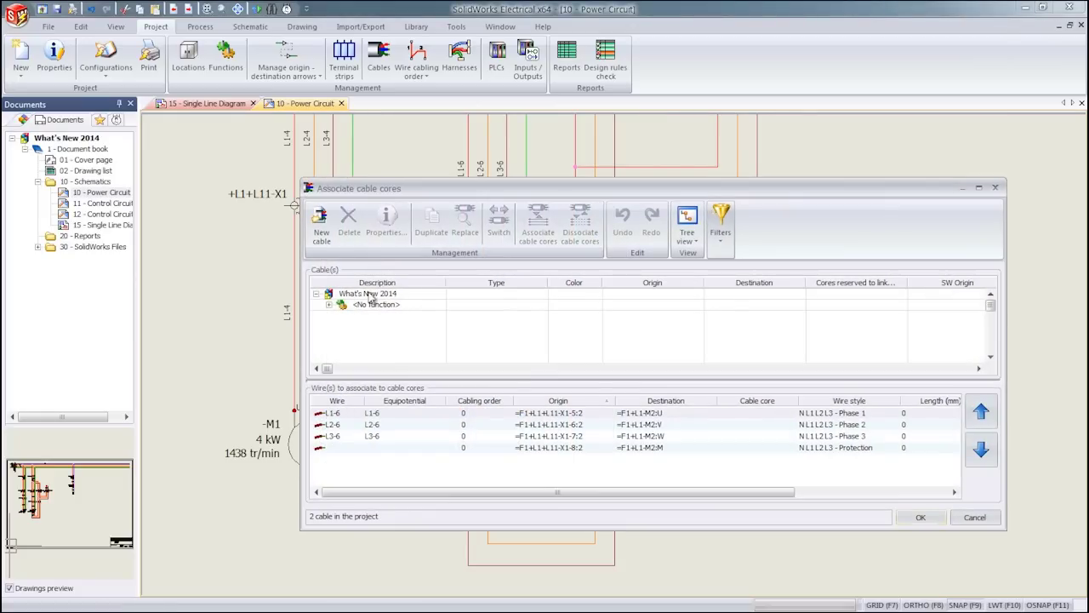
left_click(329, 304)
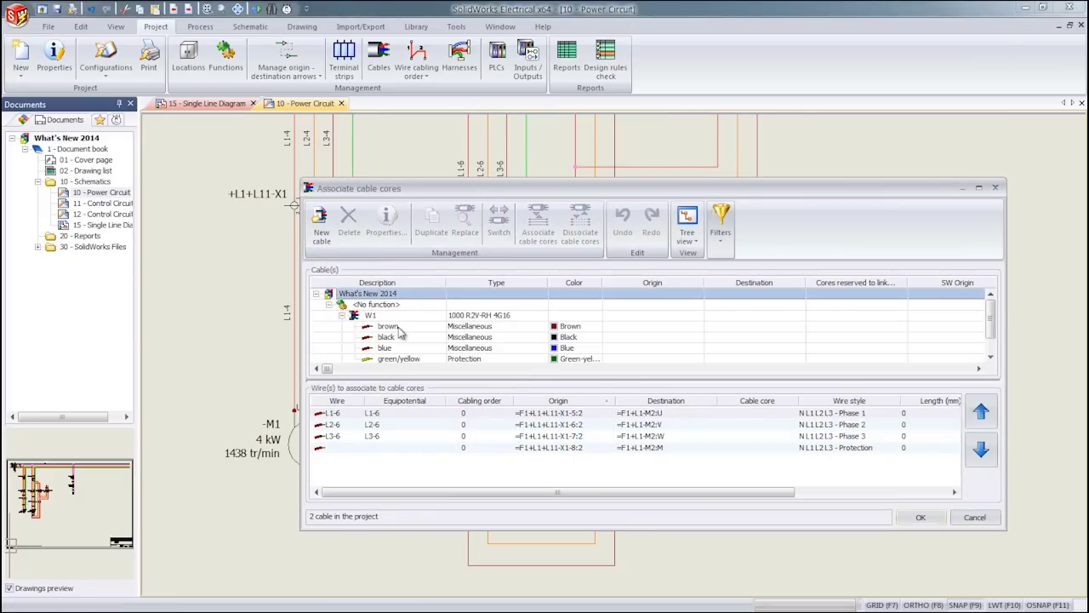
left_click_drag(388, 326, 407, 355)
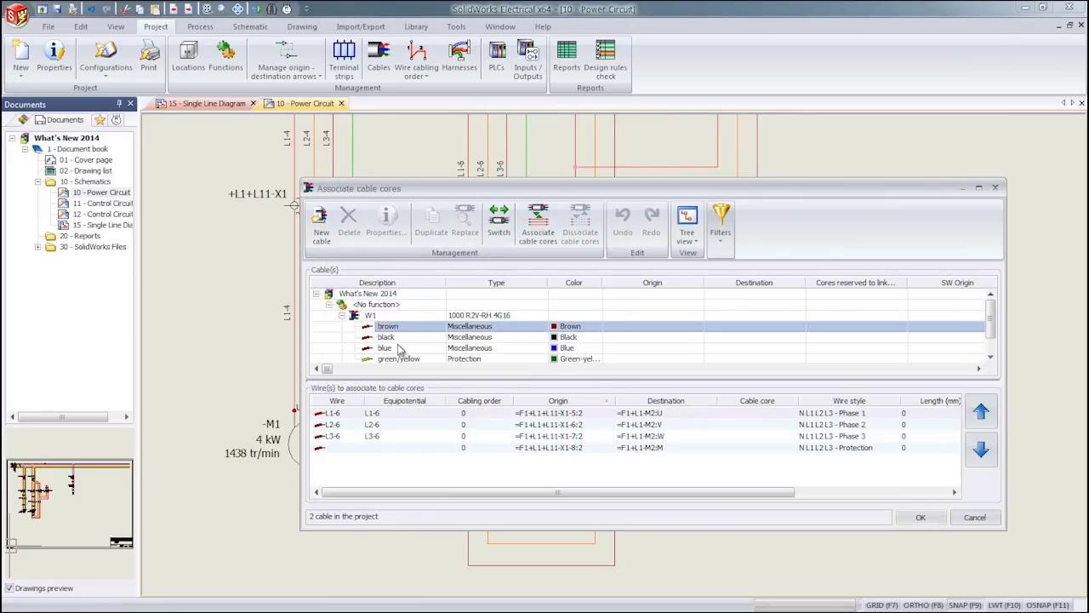
left_click(538, 223)
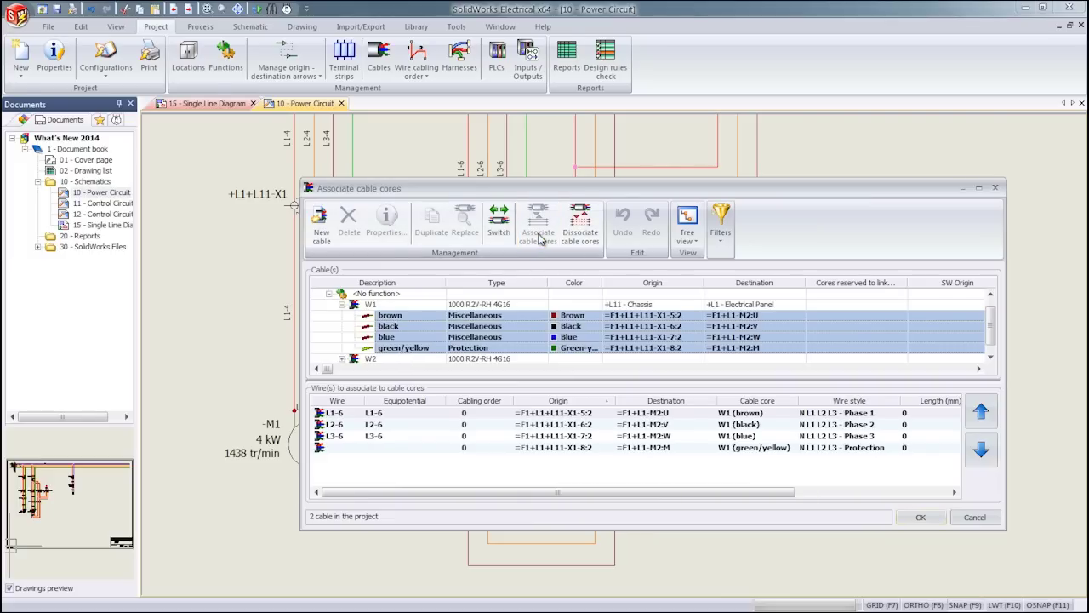
Confirm the core associations, run the design rules check, and widen the Voltage Drop (V) column
left_click(921, 517)
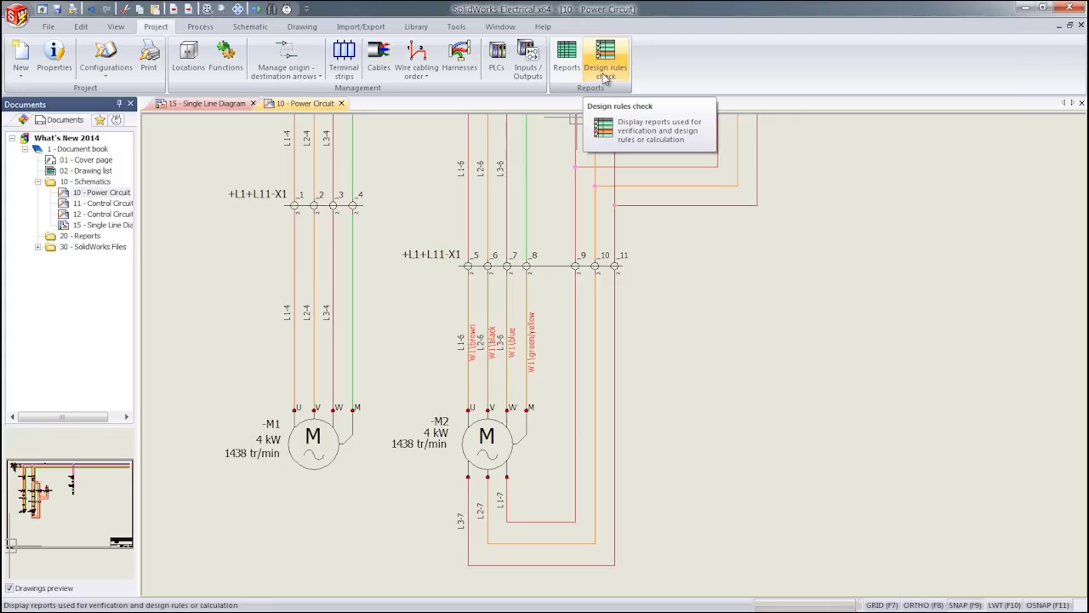
left_click(604, 76)
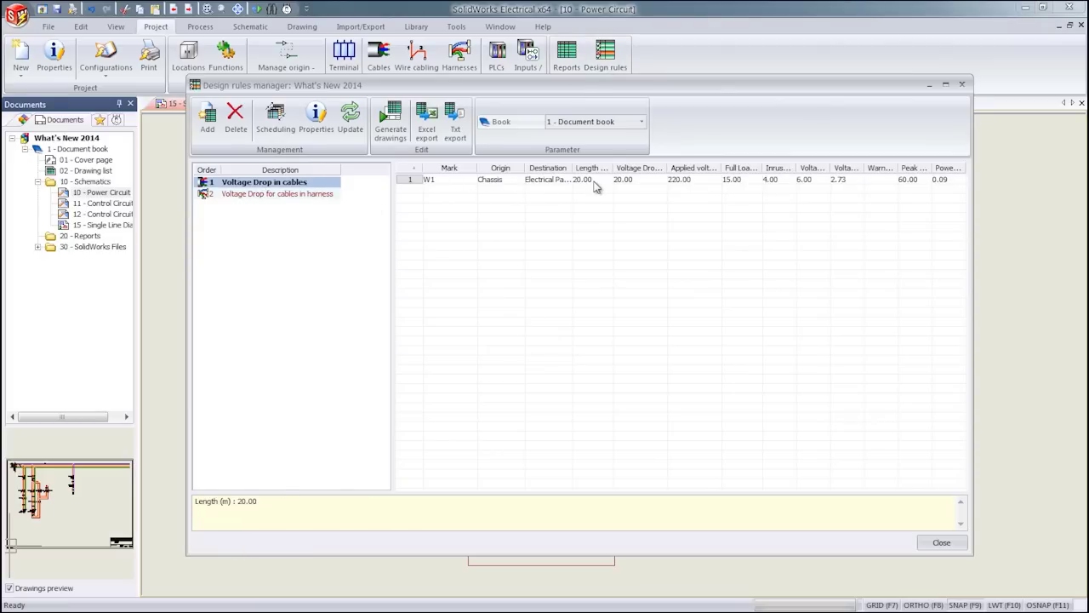
left_click_drag(612, 166, 850, 169)
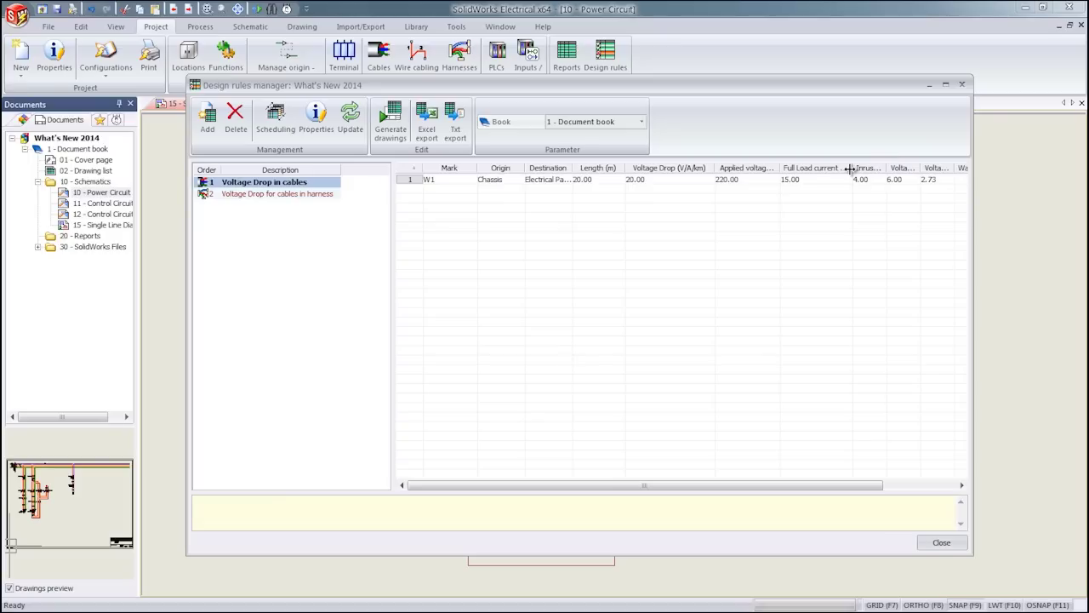
left_click_drag(856, 485, 958, 484)
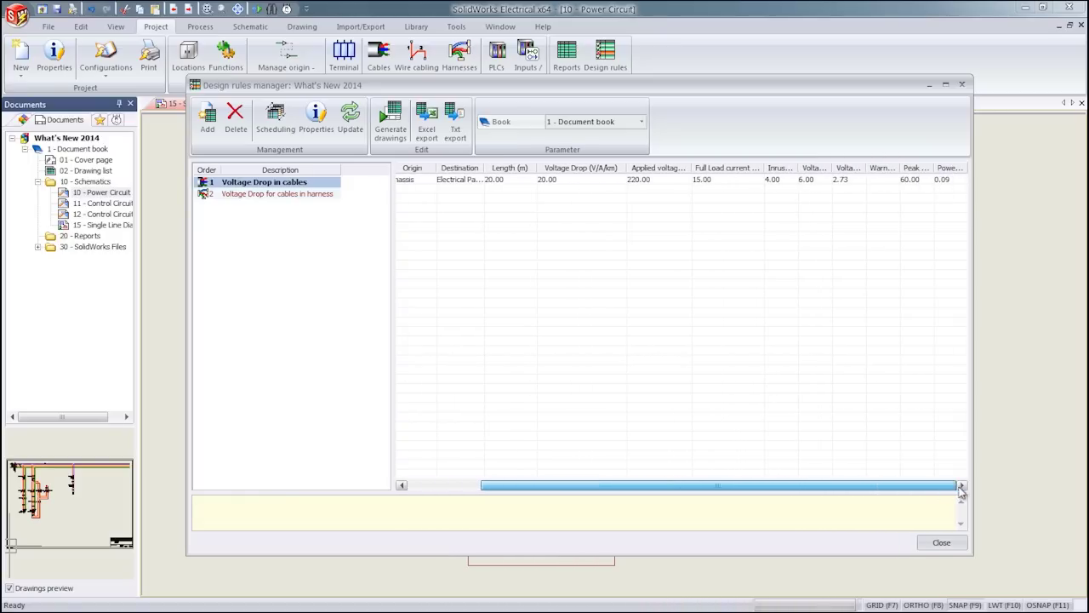
left_click_drag(832, 168, 949, 168)
Widen the Warning column and bring the Power loss (kVA) column fully into view
left_click(804, 185)
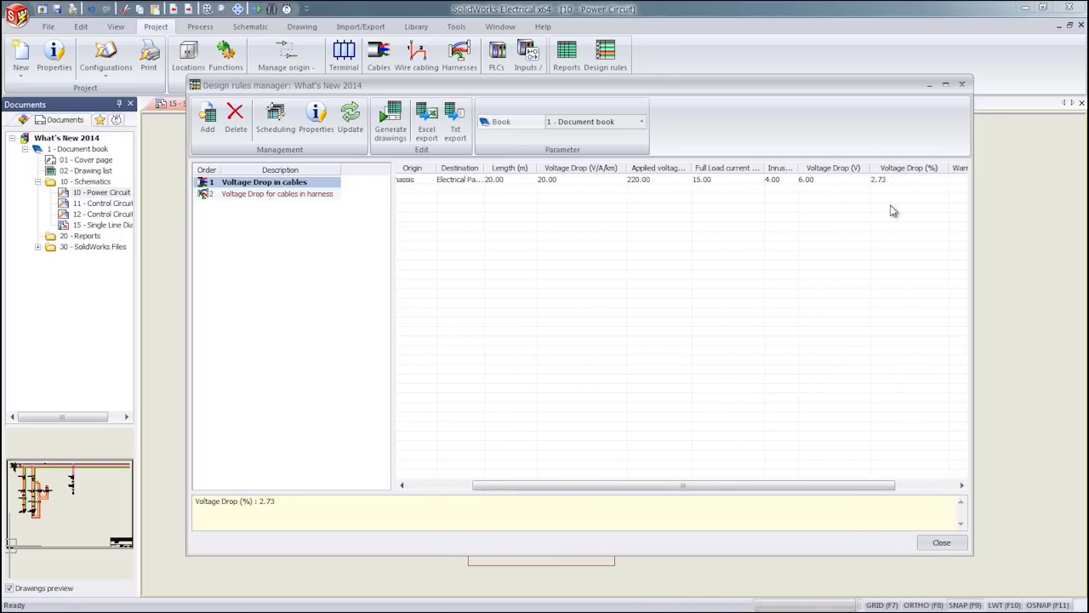
left_click_drag(876, 486, 935, 485)
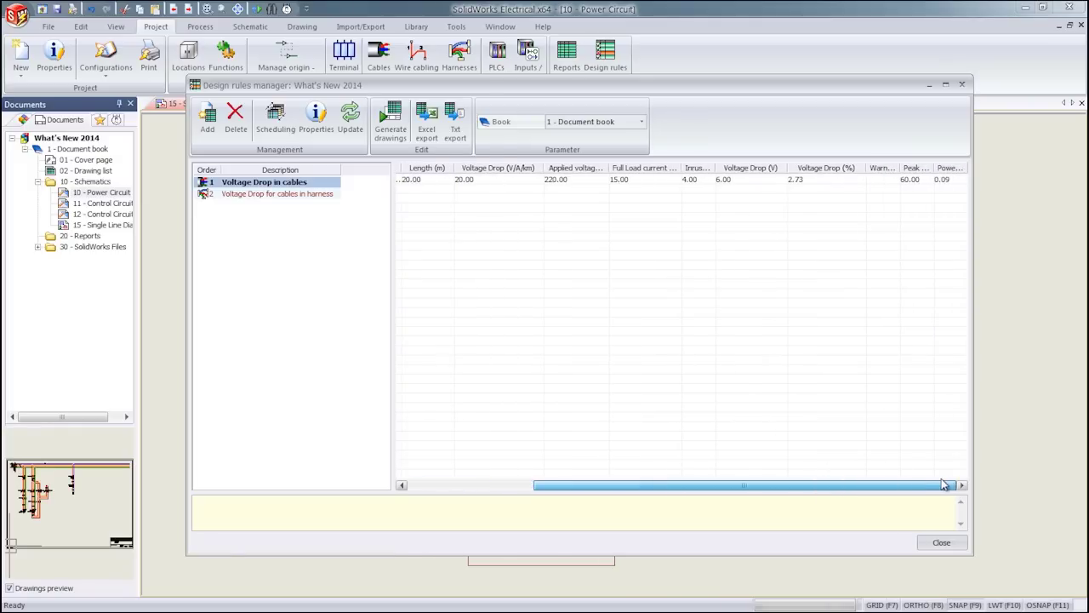
left_click_drag(915, 168, 980, 168)
mouse_move(907, 485)
left_mouse_down()
mouse_move(939, 486)
mouse_move(910, 485)
left_mouse_up()
left_click(923, 186)
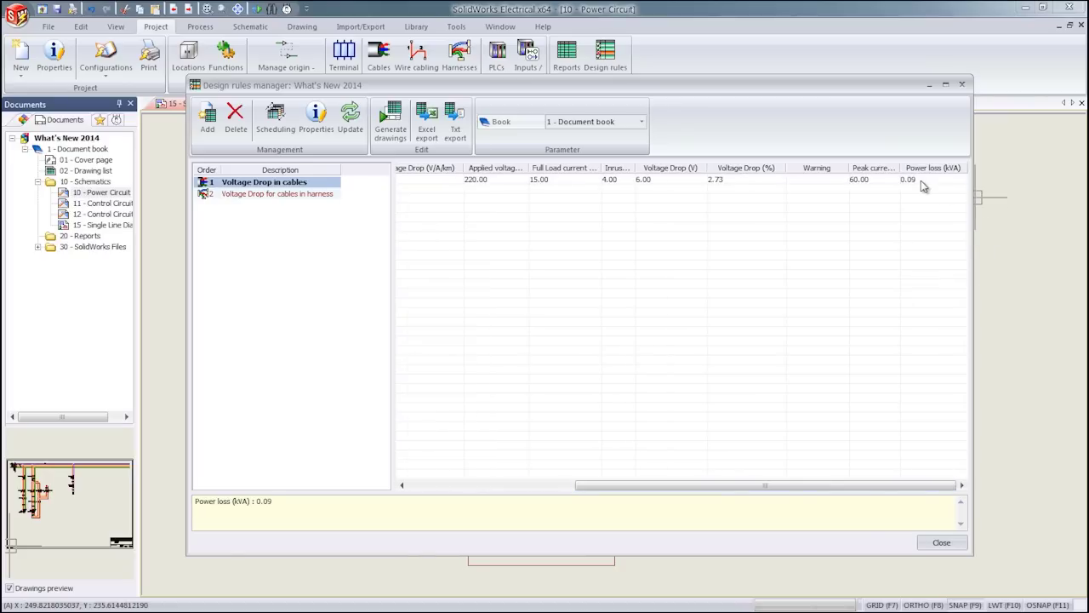
Add the Unused cable, Wire without mark and Empty Terminal Strips rules to the check
left_click(208, 119)
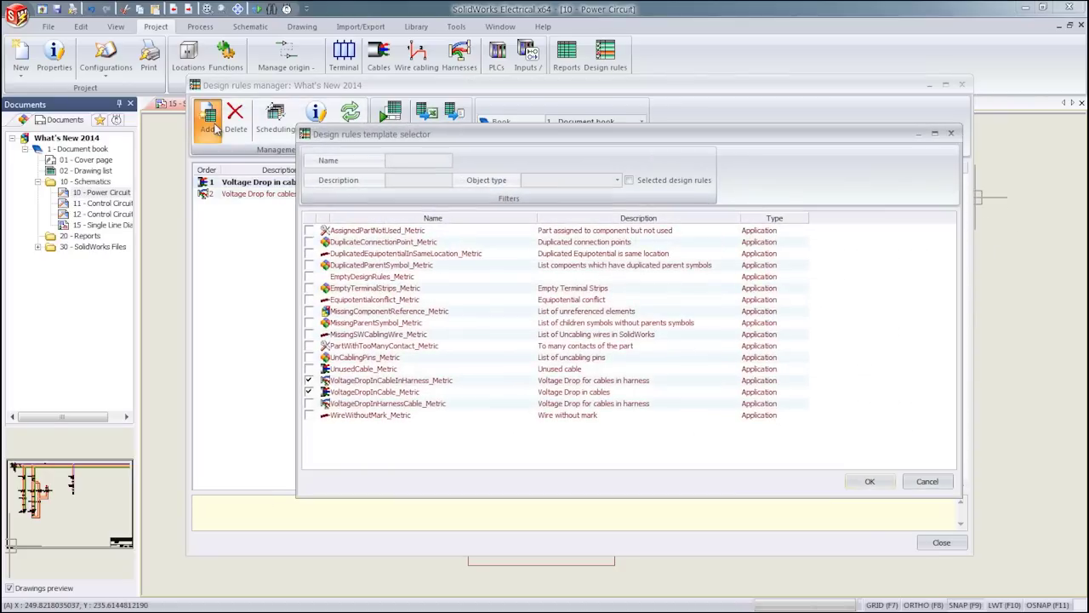
left_click(309, 369)
left_click(309, 416)
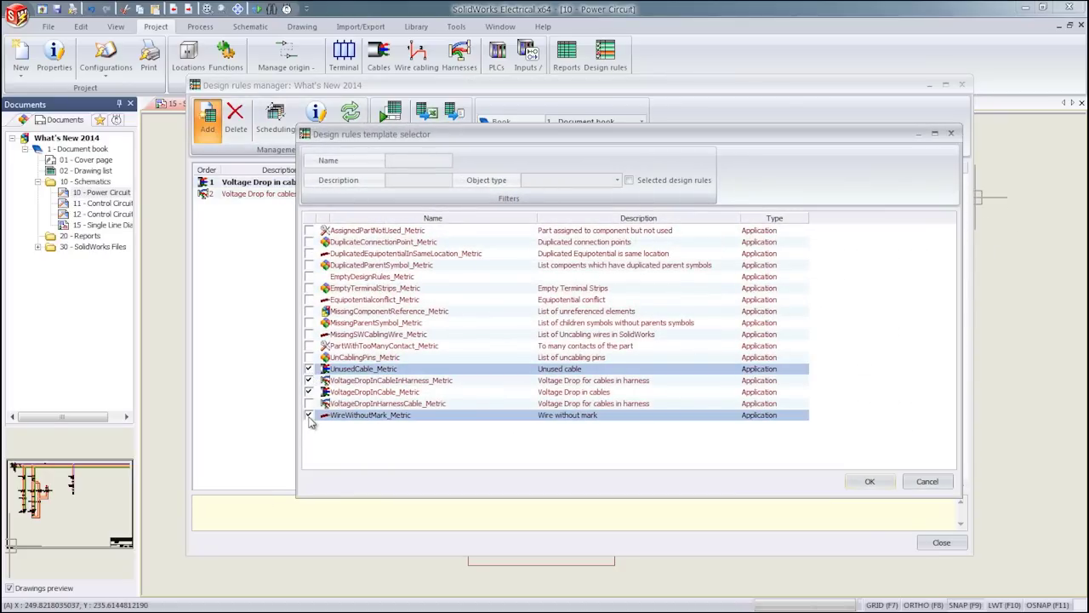
left_click(309, 288)
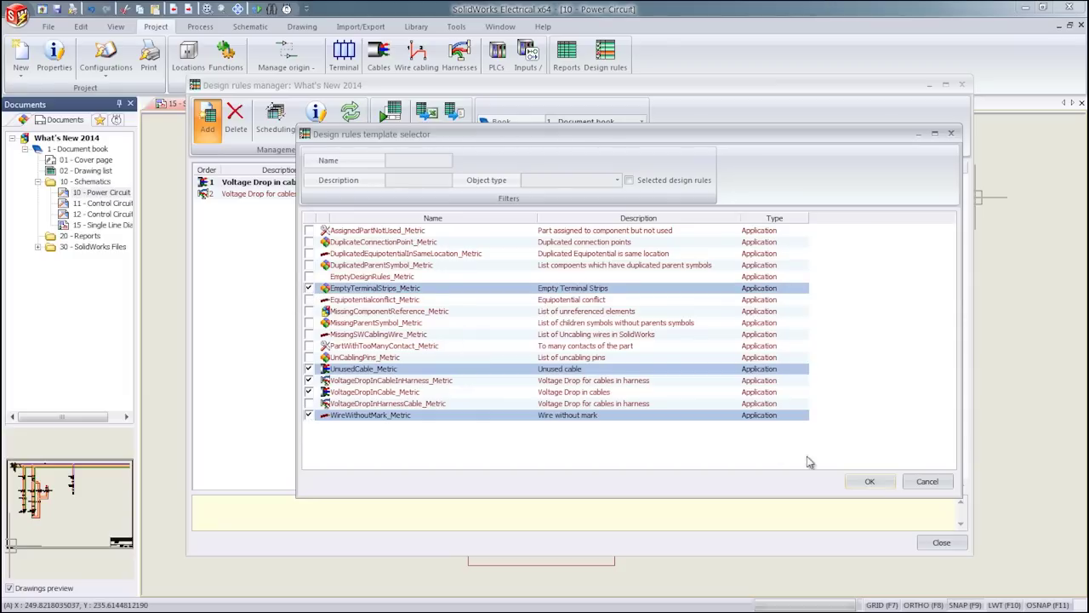
left_click(869, 482)
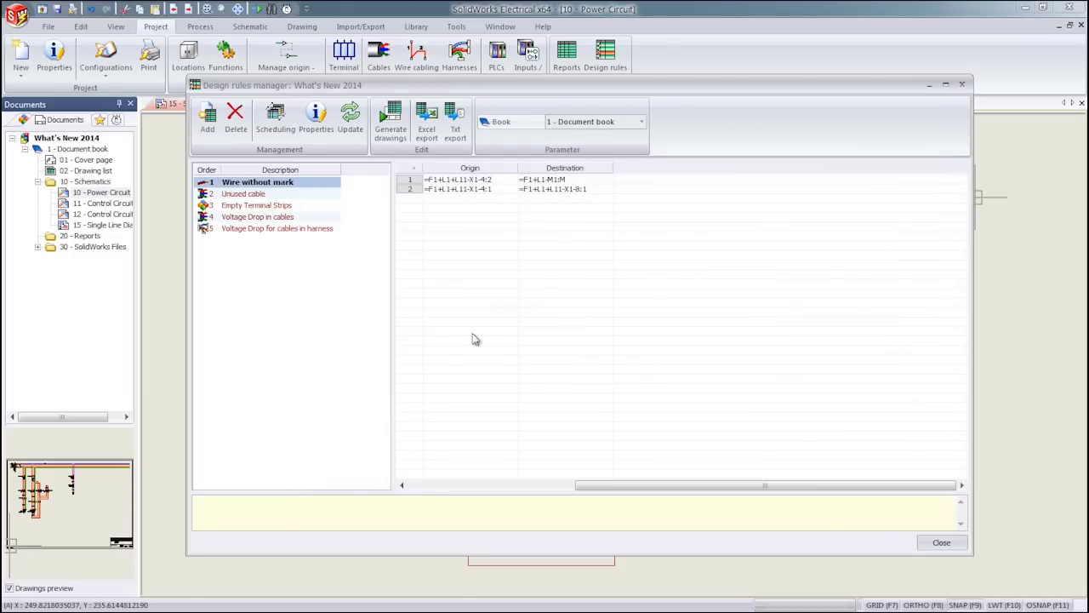
Review each new rule's results, showing unused cable W2 and two unmarked wires
left_click(245, 194)
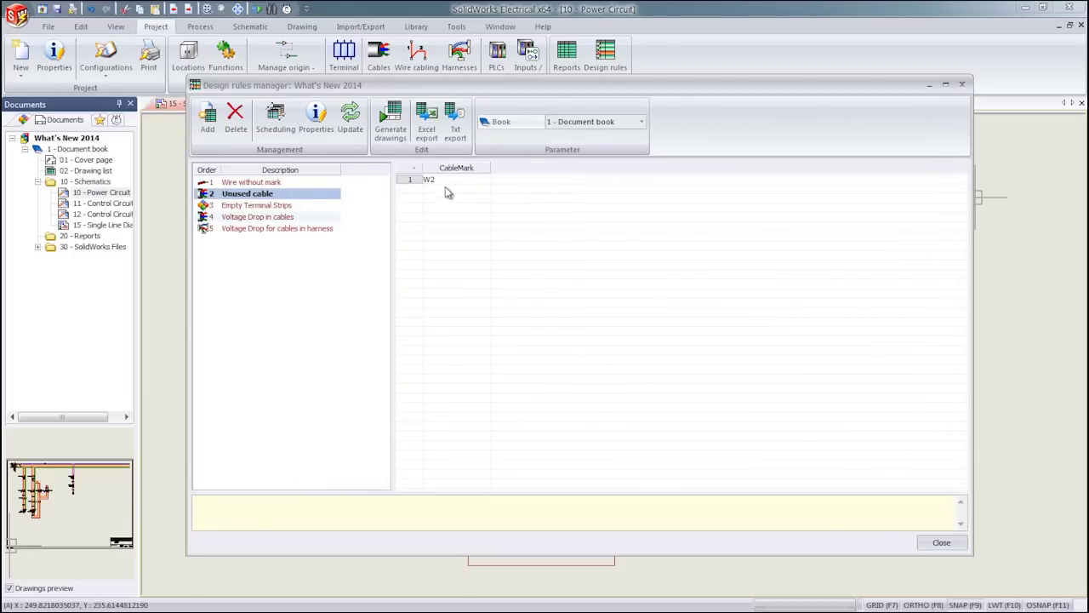
left_click(252, 207)
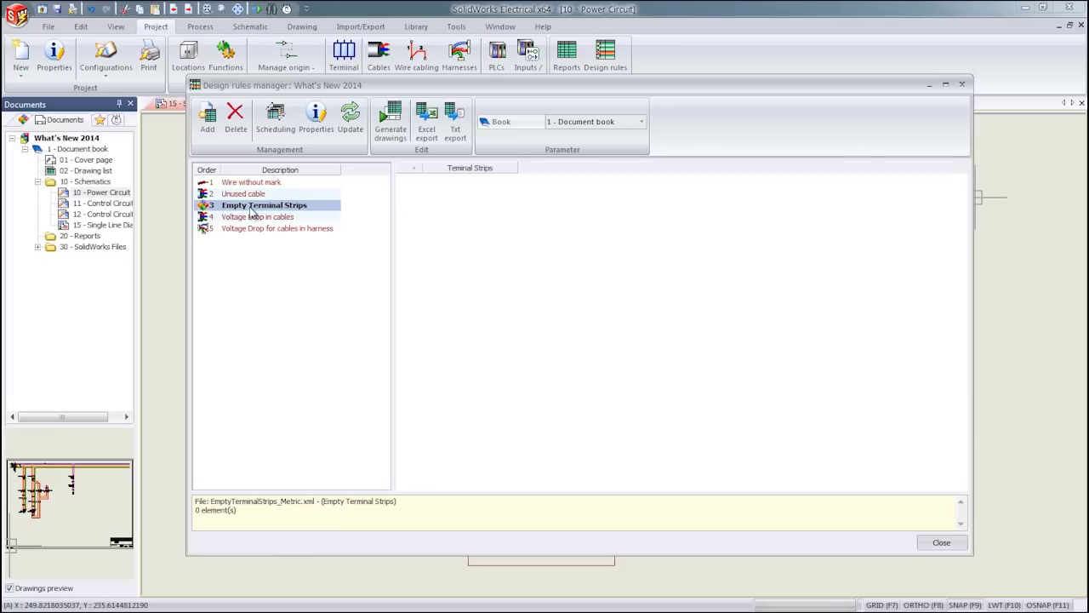
left_click(255, 183)
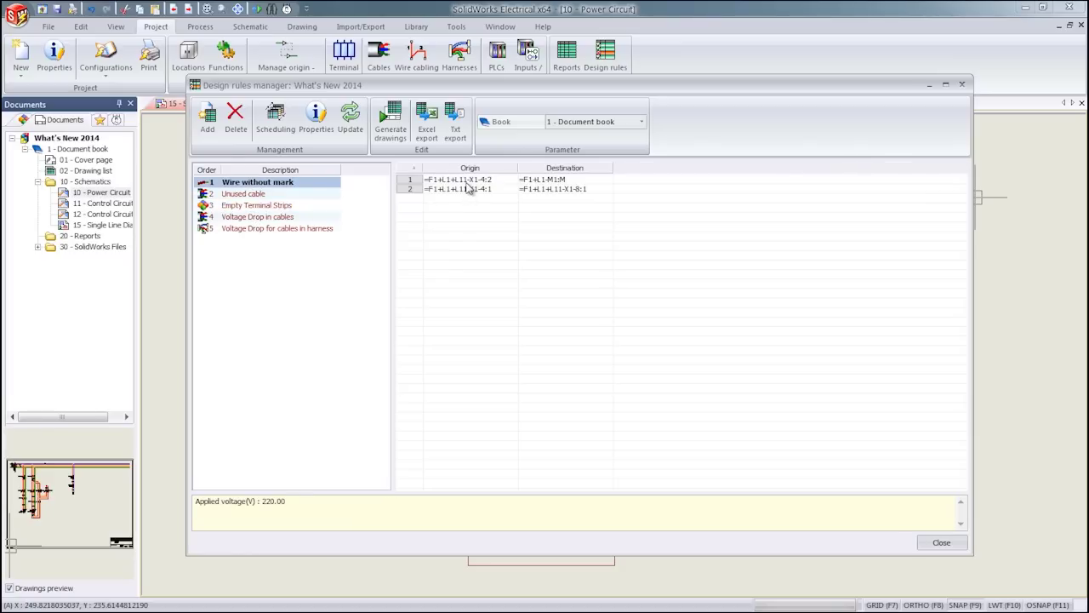
Peek at the schematic behind the design rules manager, close it, and switch to Import/Export
left_click_drag(521, 85, 548, 361)
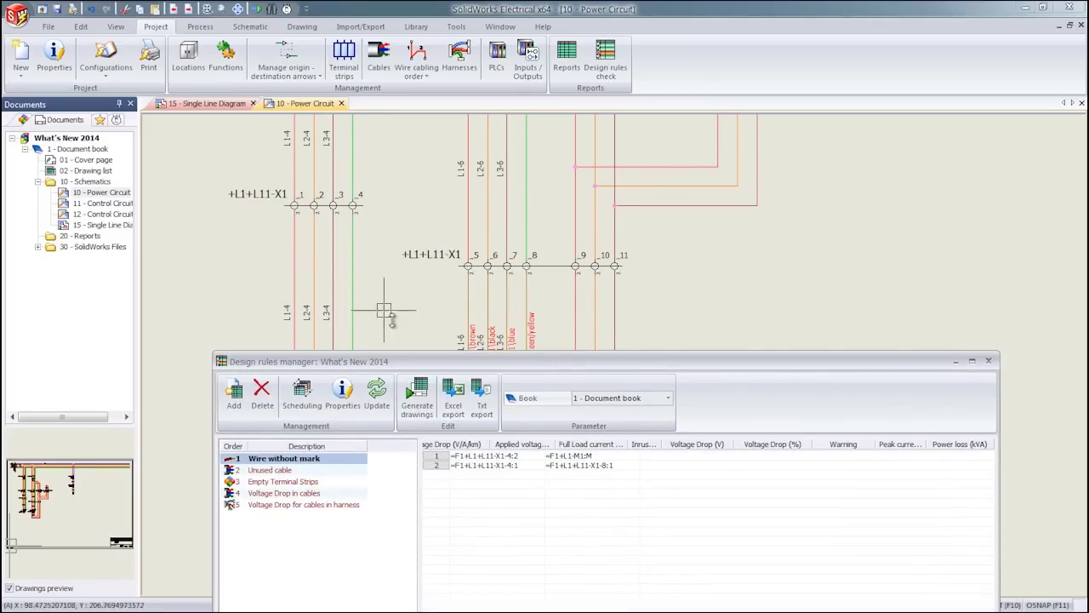
left_click_drag(461, 362, 406, 83)
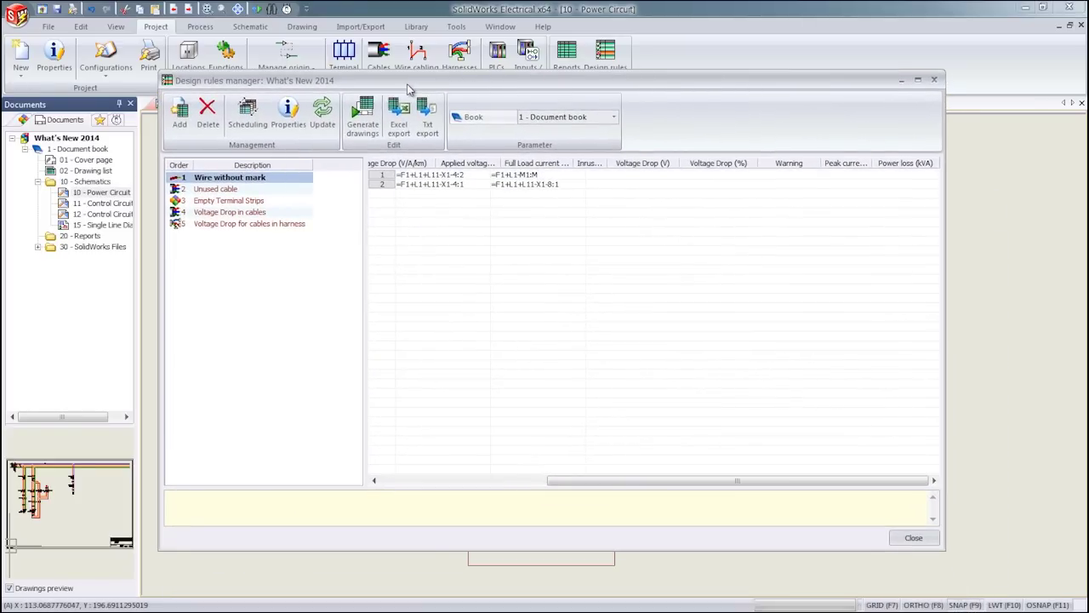
left_click(912, 538)
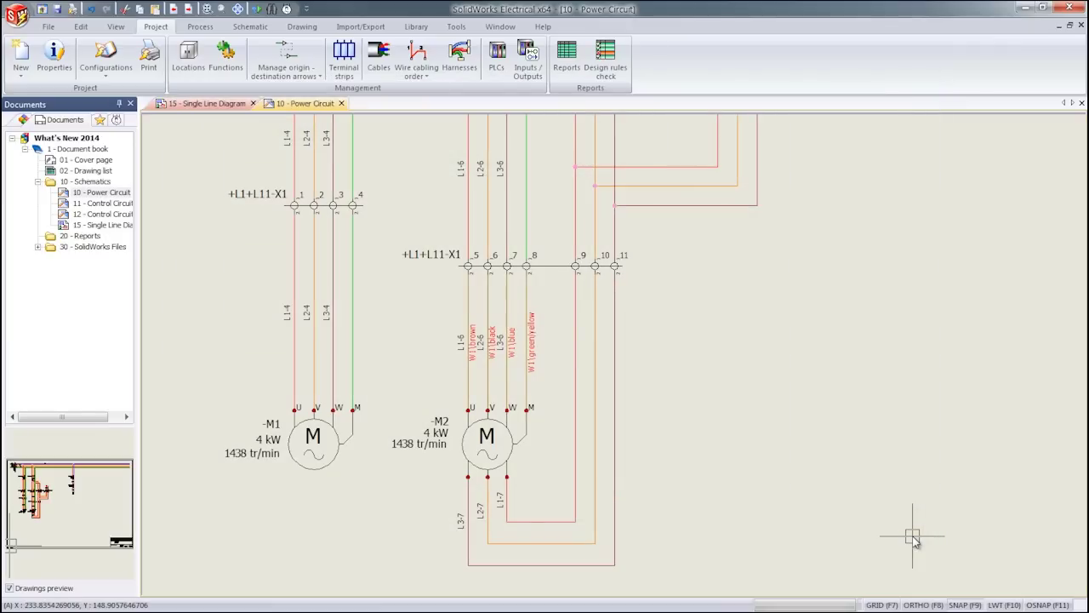
left_click(345, 30)
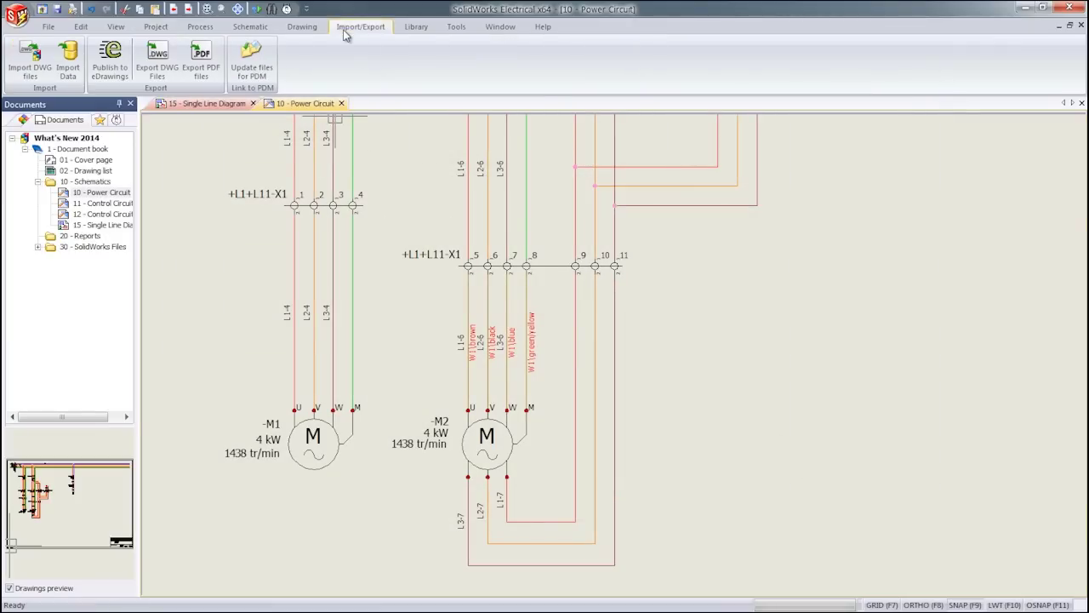
Publish all drawings to eDrawings as What's New 2014.edrw
left_click(113, 63)
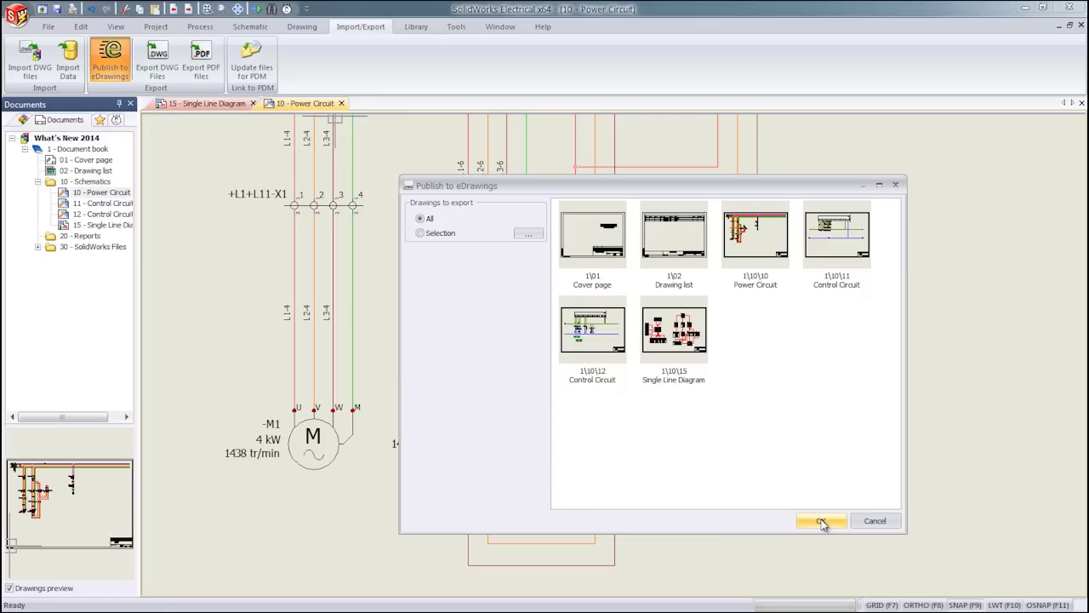
left_click(821, 522)
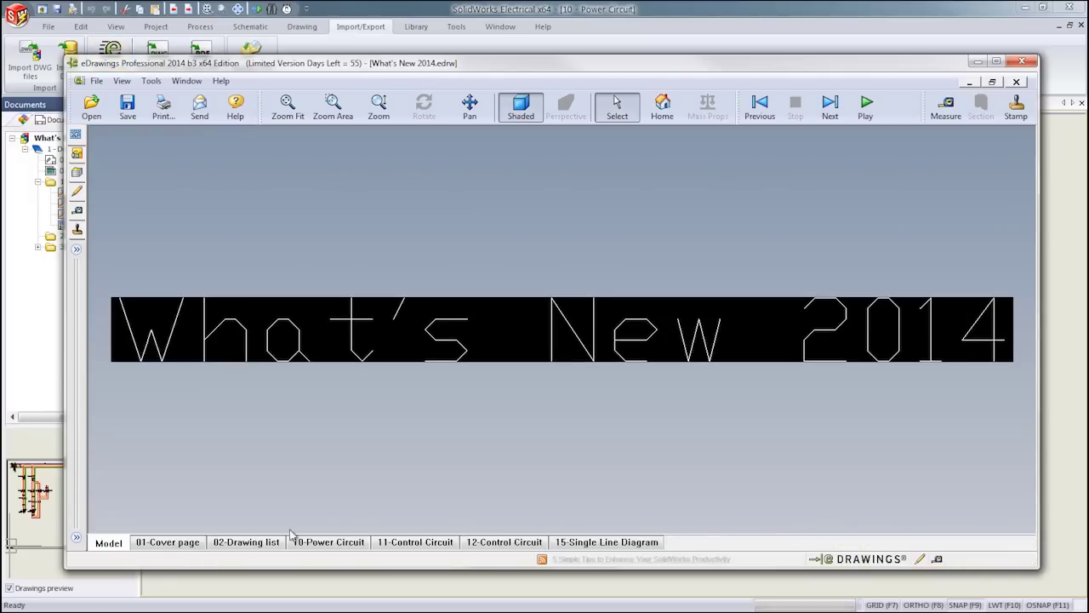
View sheets 01-Cover page, 02-Drawing list, 10-Power Circuit, 11-Control Circuit and 15-Single Line Diagram
left_click(187, 543)
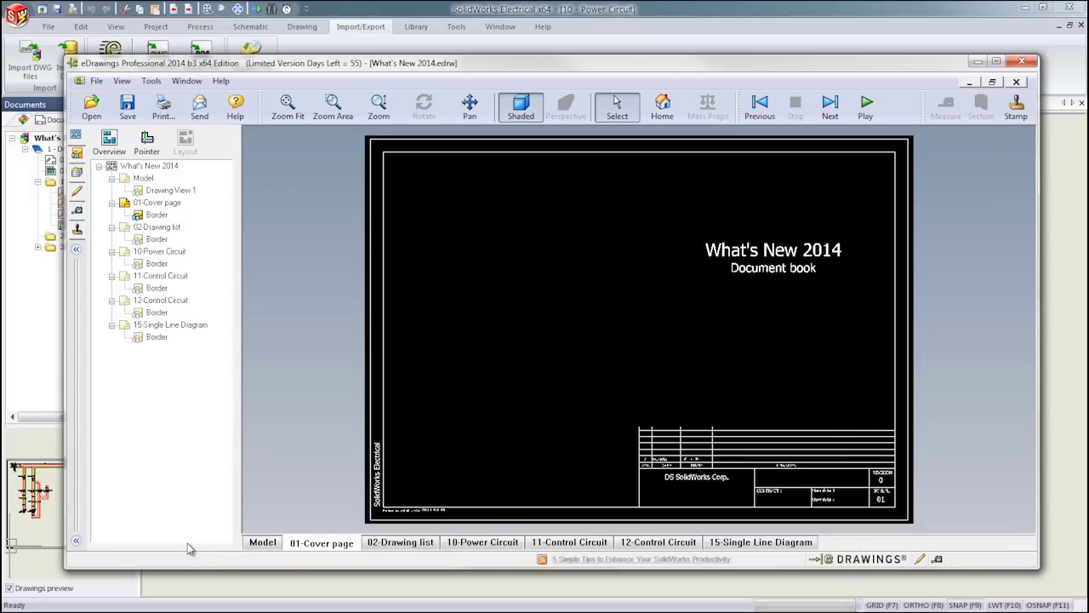
left_click(383, 545)
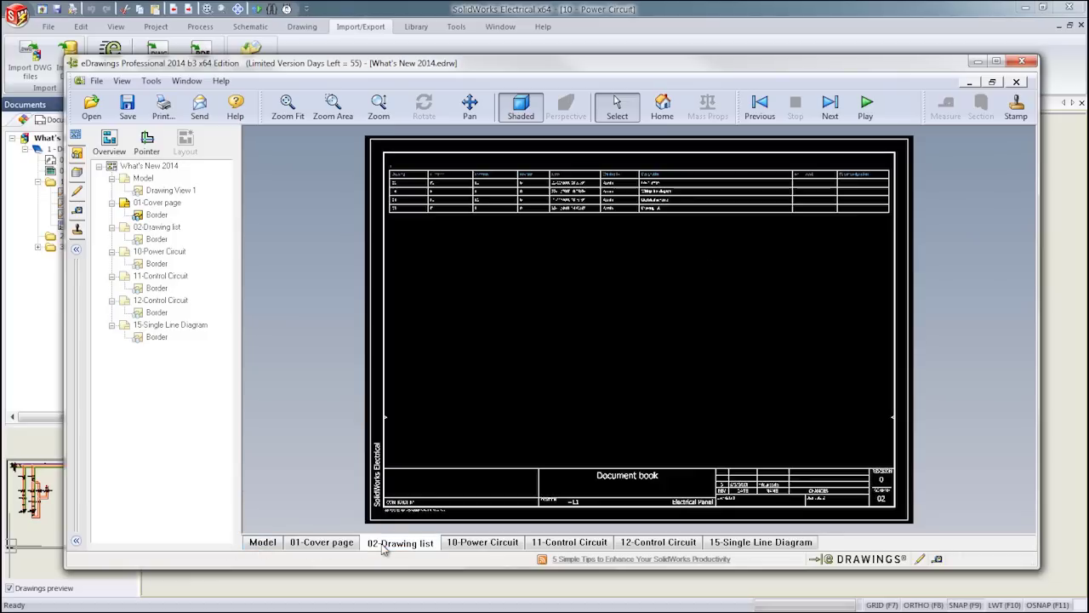
left_click(471, 545)
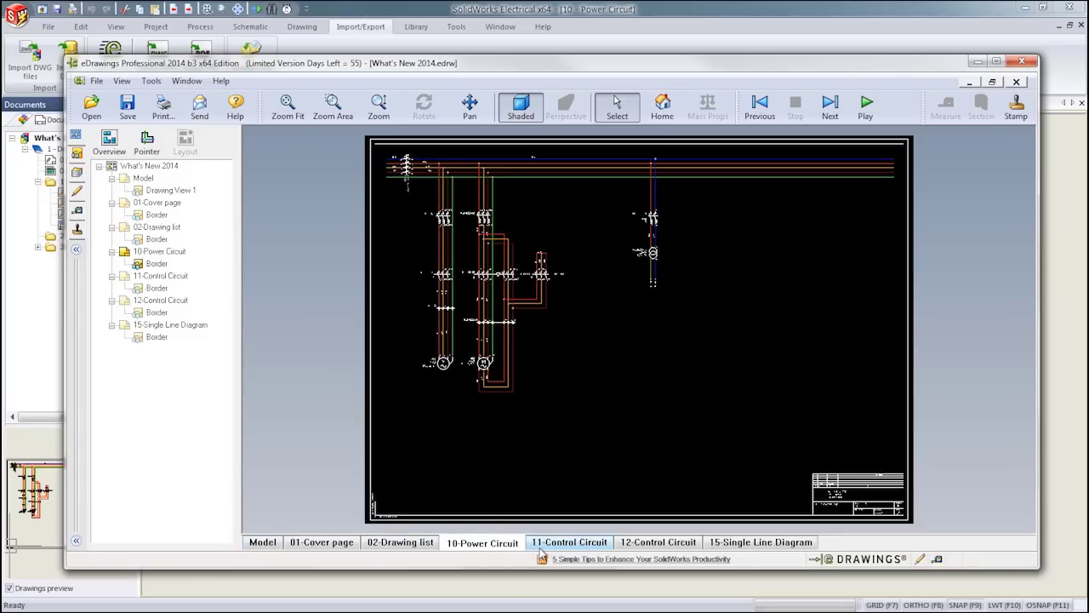
left_click(549, 545)
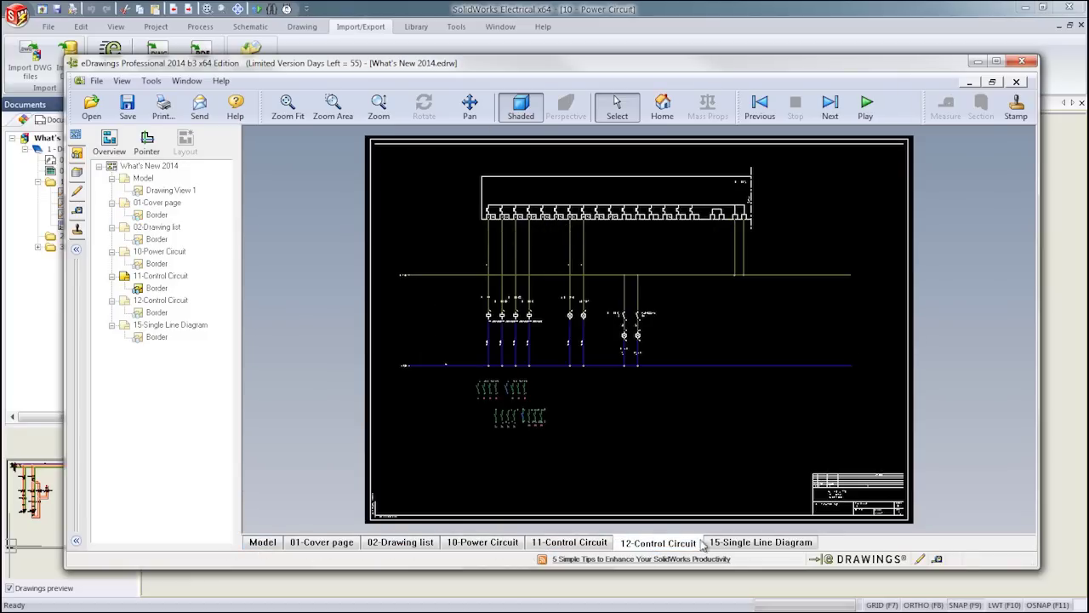
left_click(728, 547)
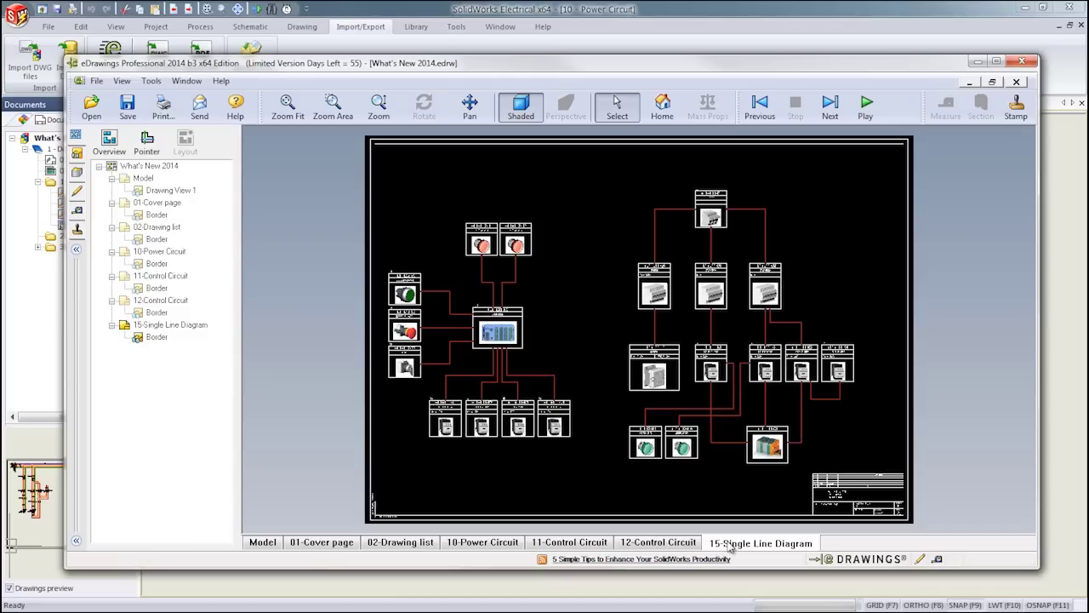